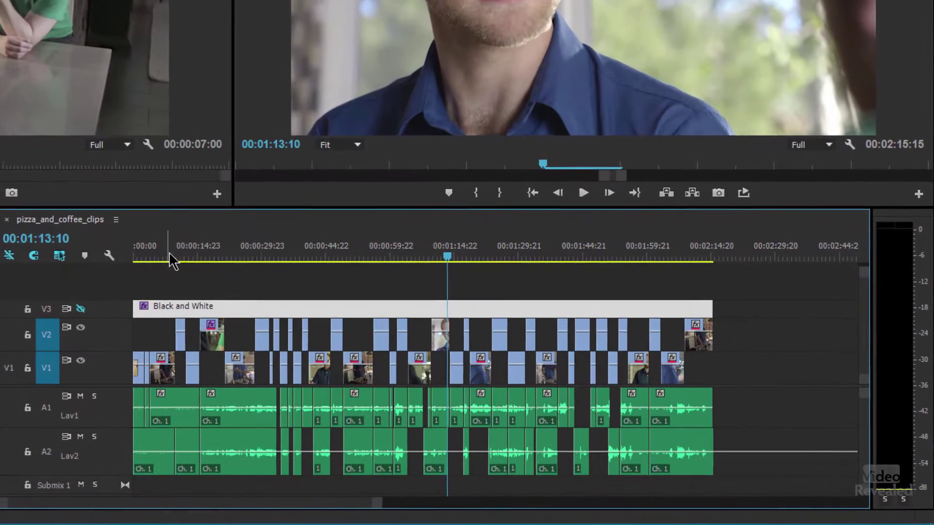
- Scrub back and forth through the sequence, then shrink the Lav1 and Lav2 tracks so Master fits
{"action": "left_click_drag", "start_coordinate": [430, 346], "coordinate": [510, 337]}
{"action": "left_click_drag", "start_coordinate": [290, 246], "coordinate": [444, 256]}
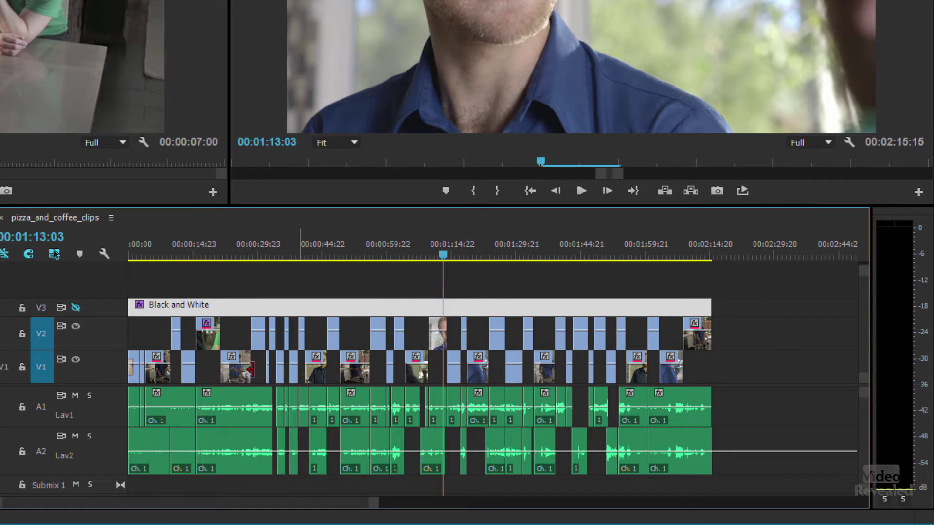
{"action": "scroll", "coordinate": [92, 431], "scroll_direction": "down", "scroll_amount": 1}
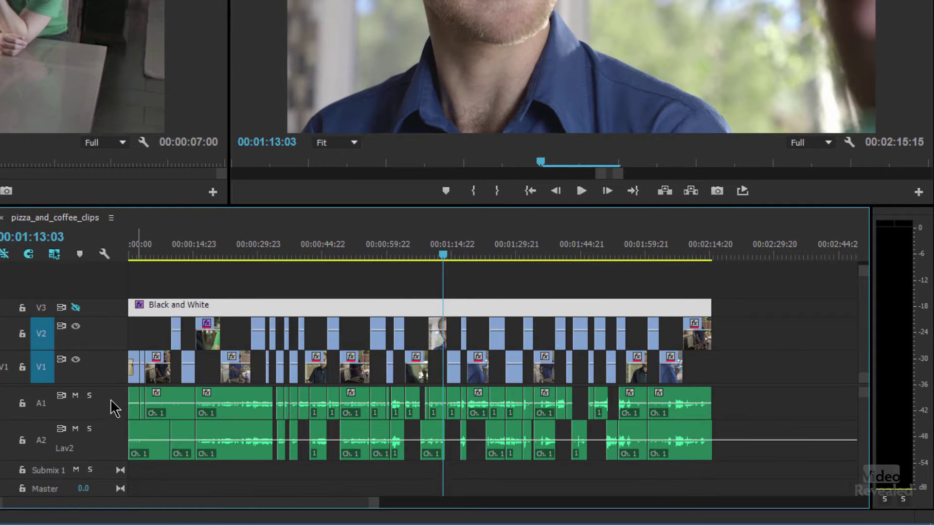
{"action": "scroll", "coordinate": [108, 425], "scroll_direction": "down", "scroll_amount": 1}
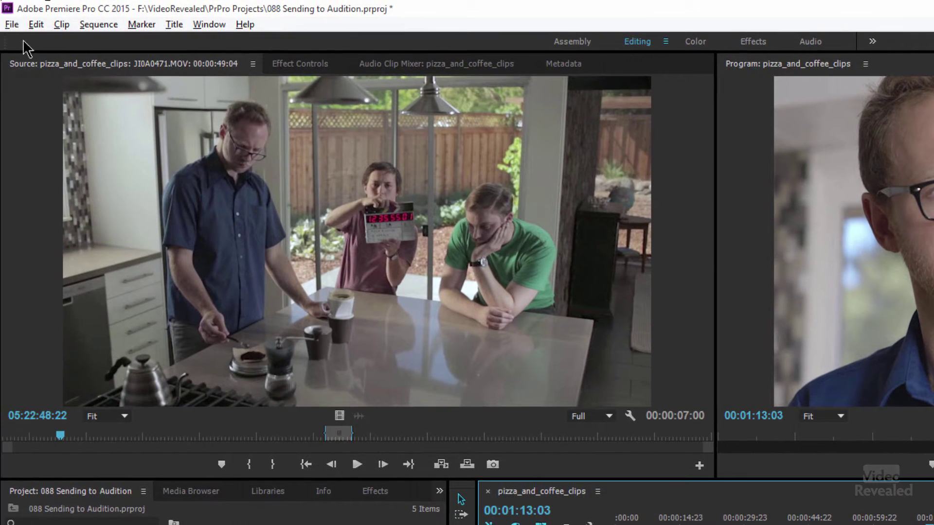
{"action": "left_click", "coordinate": [36, 24]}
- Send the whole sequence to Audition with Dynamic Link video, no clip effects or volume keyframe metadata
{"action": "mouse_move", "coordinate": [162, 368]}
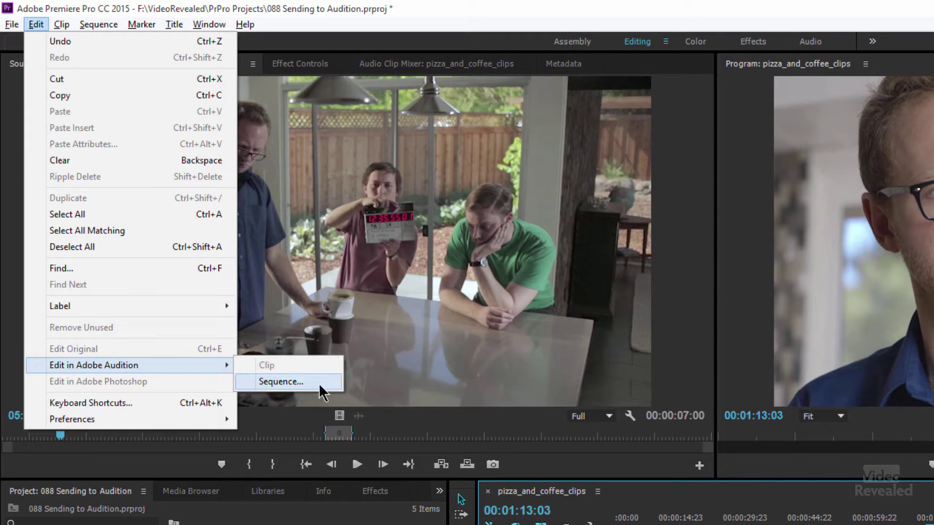
{"action": "left_click", "coordinate": [281, 381]}
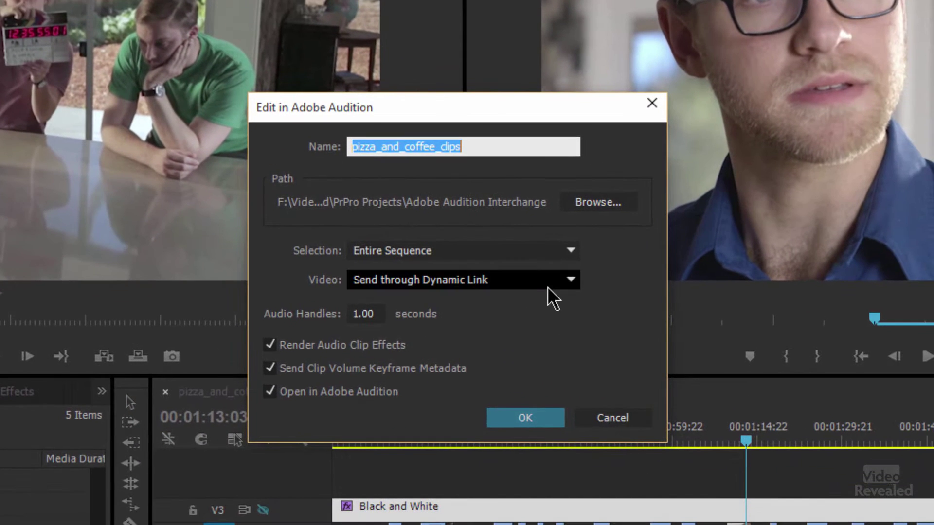
{"action": "left_click", "coordinate": [545, 282]}
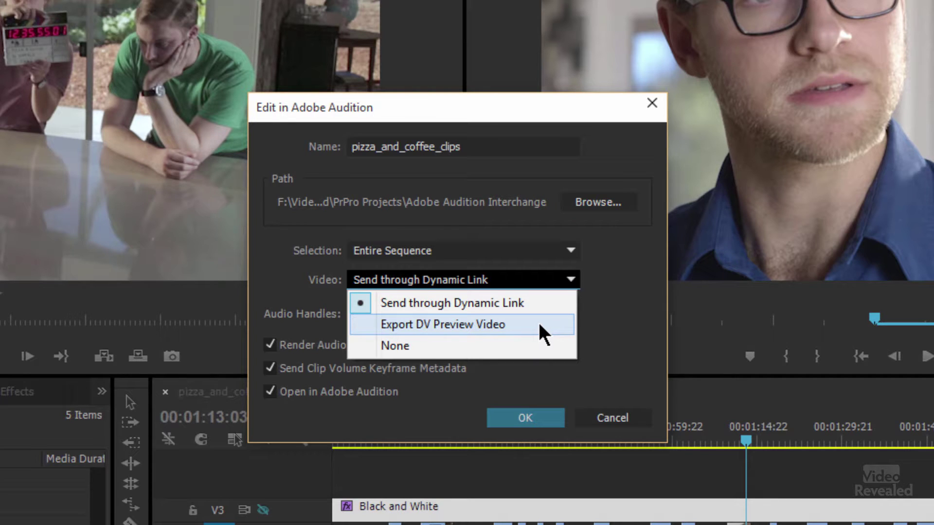
{"action": "left_click", "coordinate": [609, 328]}
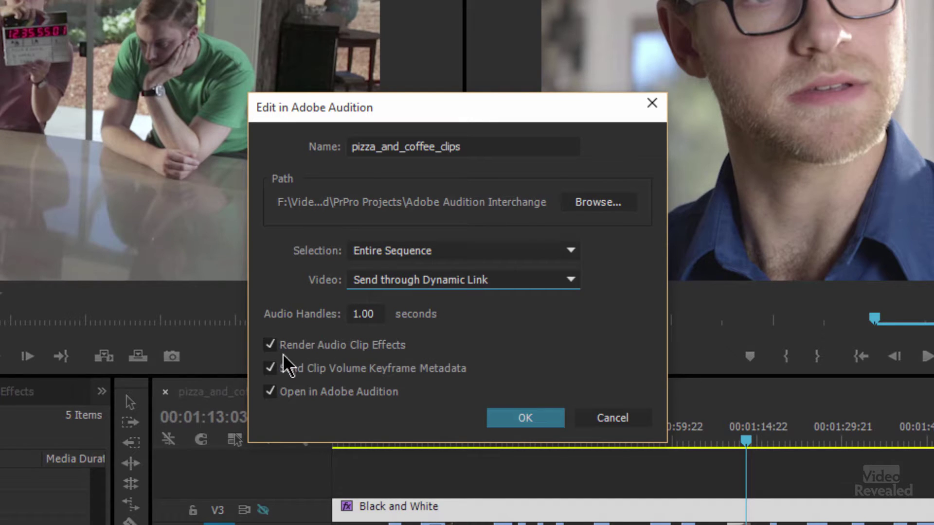
{"action": "left_click", "coordinate": [270, 346]}
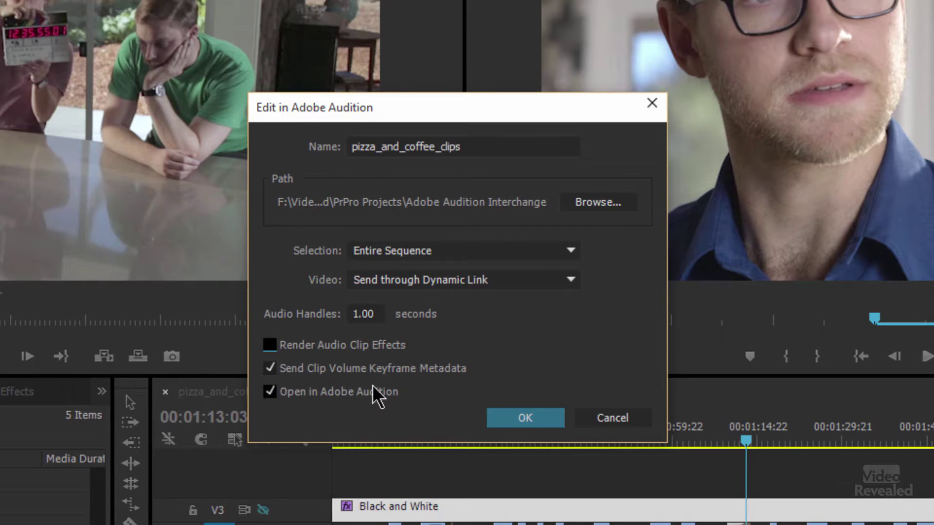
{"action": "left_click", "coordinate": [270, 369]}
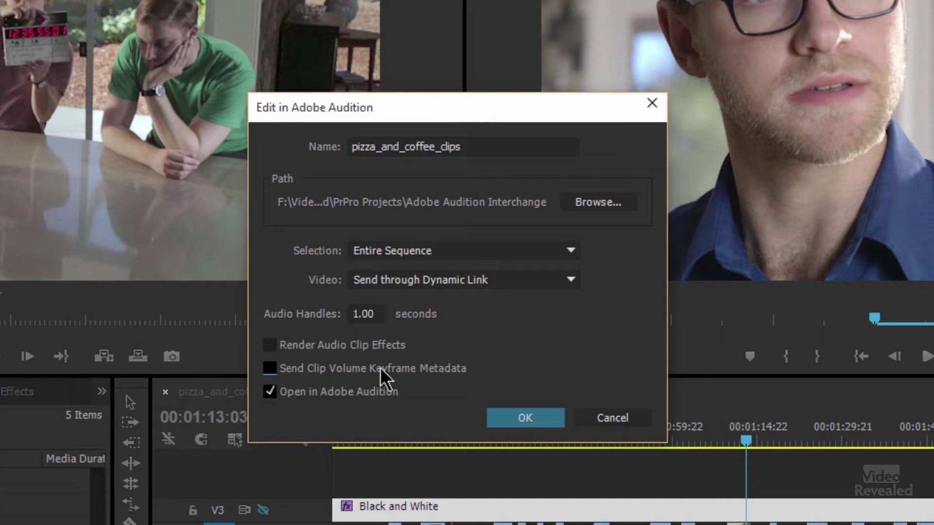
{"action": "left_click", "coordinate": [529, 421]}
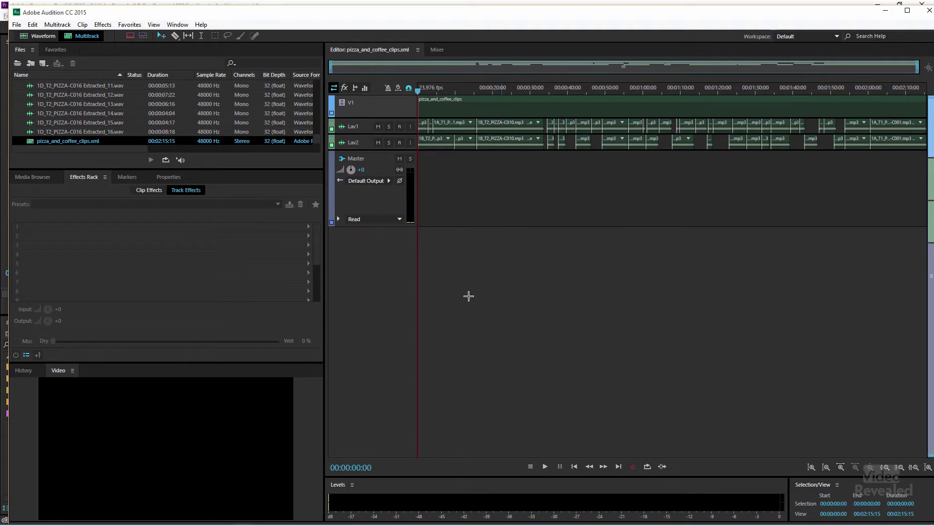
- Resize the Lav tracks, scrub to about 12 seconds and beyond, briefly maximizing the Video panel
{"action": "scroll", "coordinate": [381, 195], "scroll_direction": "up", "scroll_amount": 5}
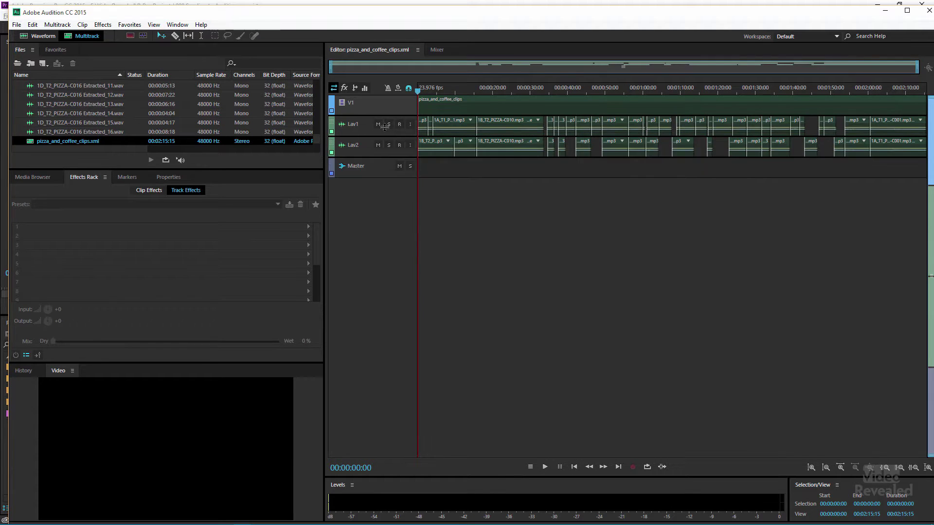
{"action": "scroll", "coordinate": [375, 166], "scroll_direction": "down", "scroll_amount": 5}
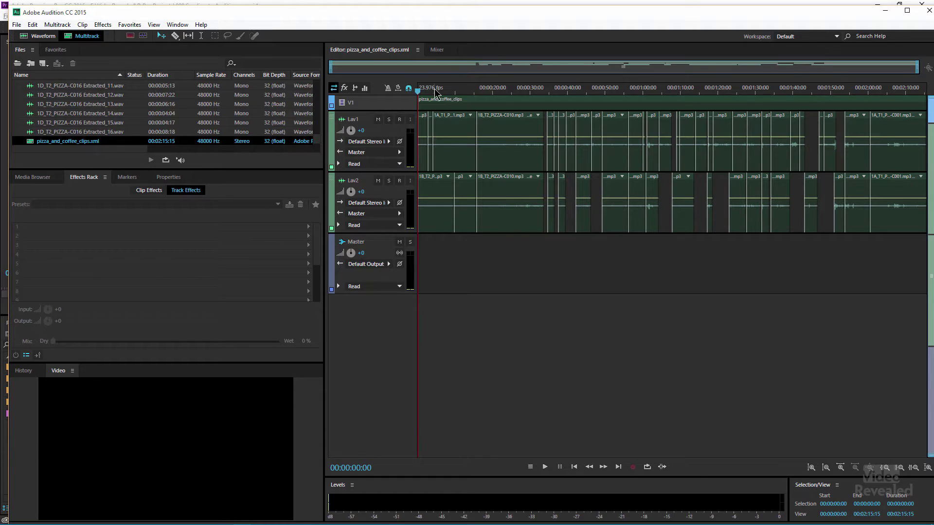
{"action": "left_click_drag", "start_coordinate": [438, 92], "coordinate": [464, 92]}
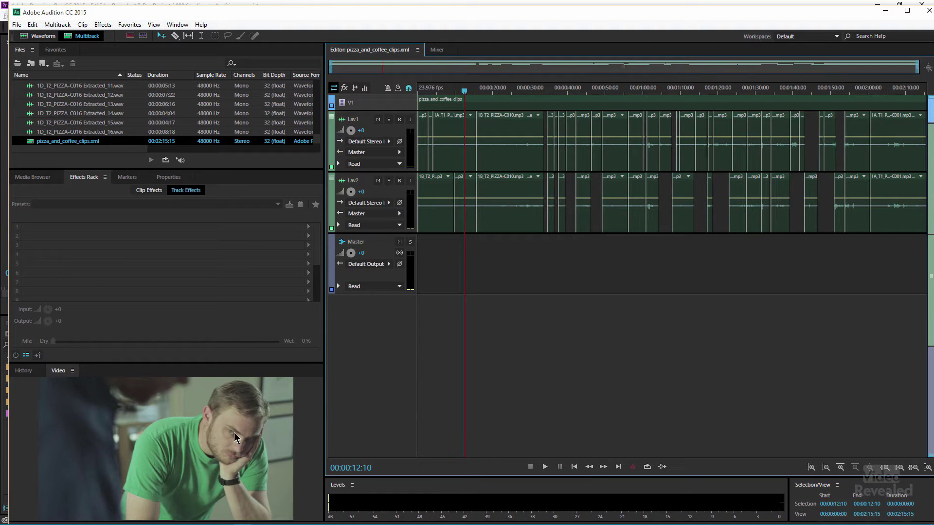
{"action": "key", "text": "grave"}
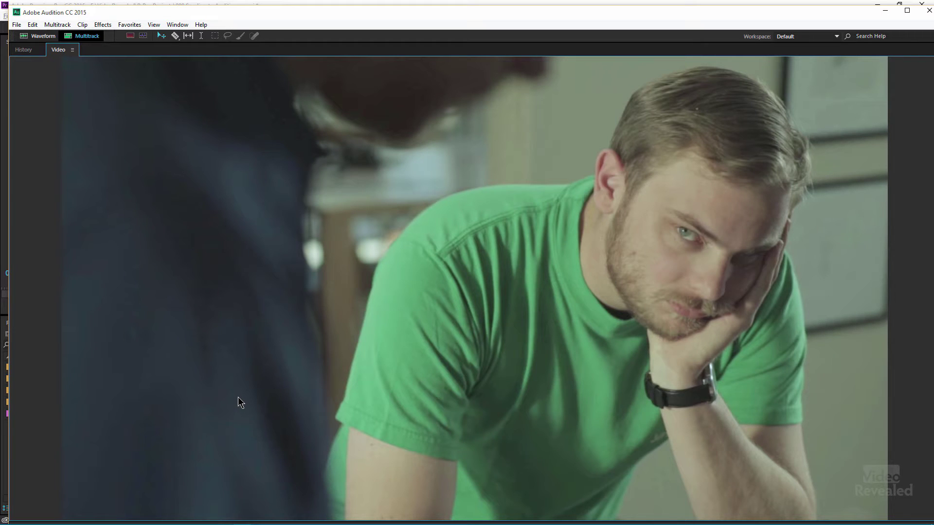
{"action": "key", "text": "grave"}
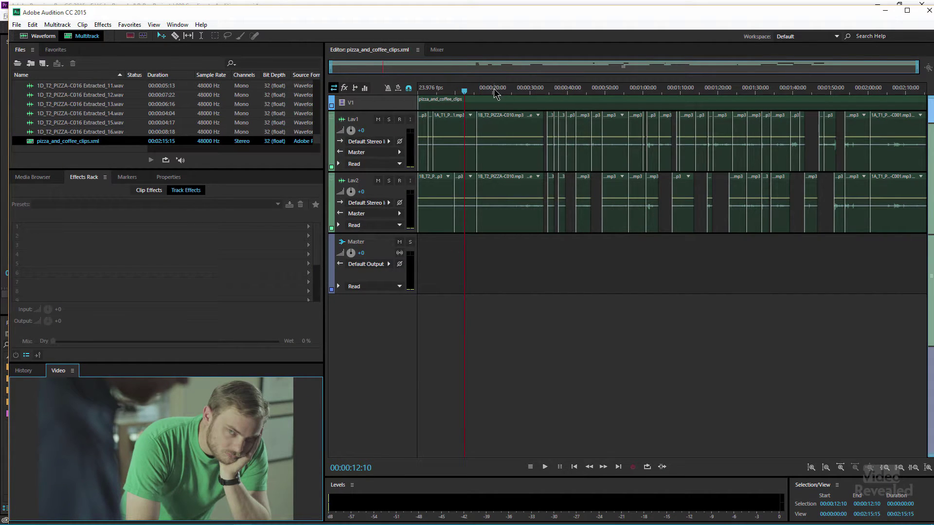
{"action": "left_click_drag", "start_coordinate": [495, 92], "coordinate": [630, 79]}
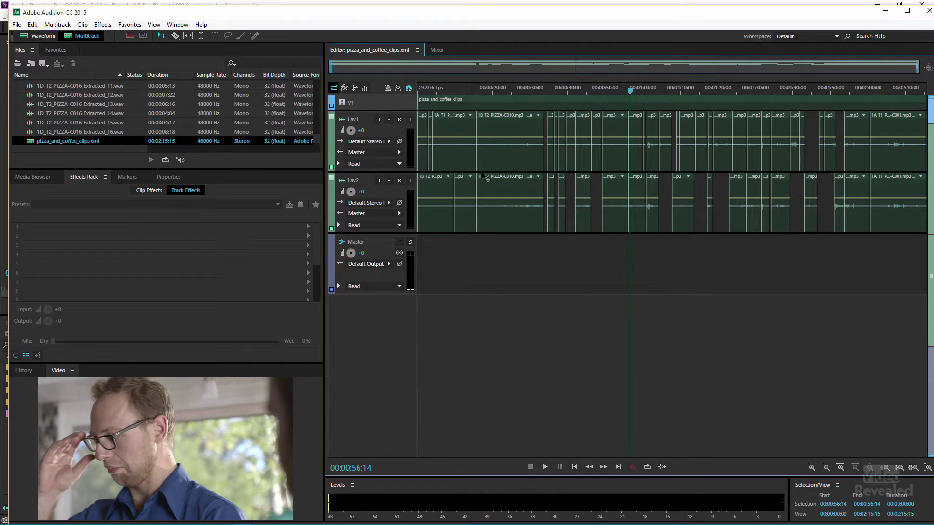
{"action": "left_click", "coordinate": [514, 90]}
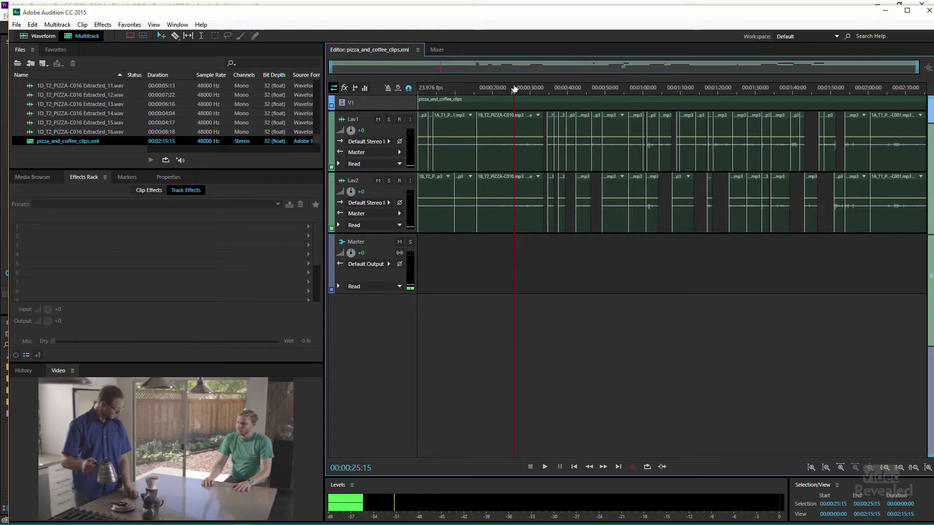
{"action": "double_click", "coordinate": [511, 127]}
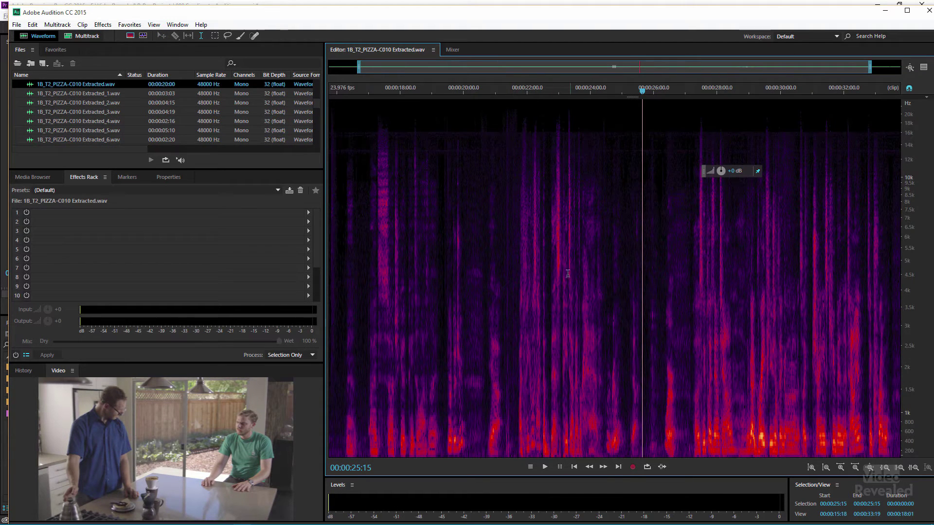
{"action": "left_click", "coordinate": [131, 37]}
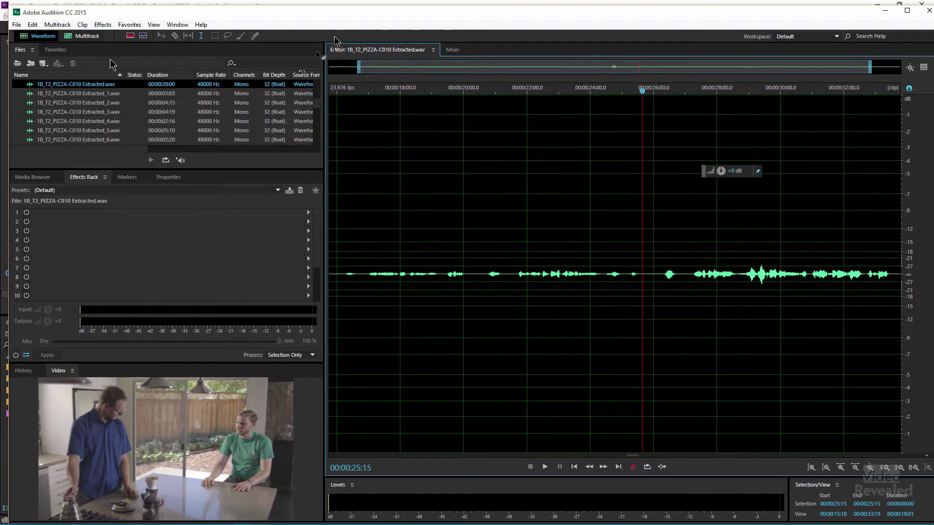
{"action": "left_click", "coordinate": [83, 36]}
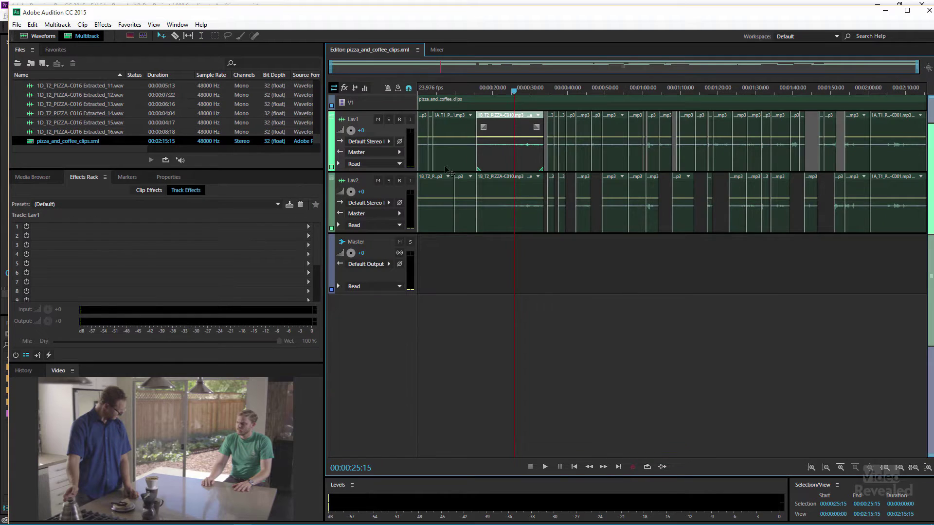
{"action": "left_click", "coordinate": [437, 51]}
{"action": "key", "text": "space"}
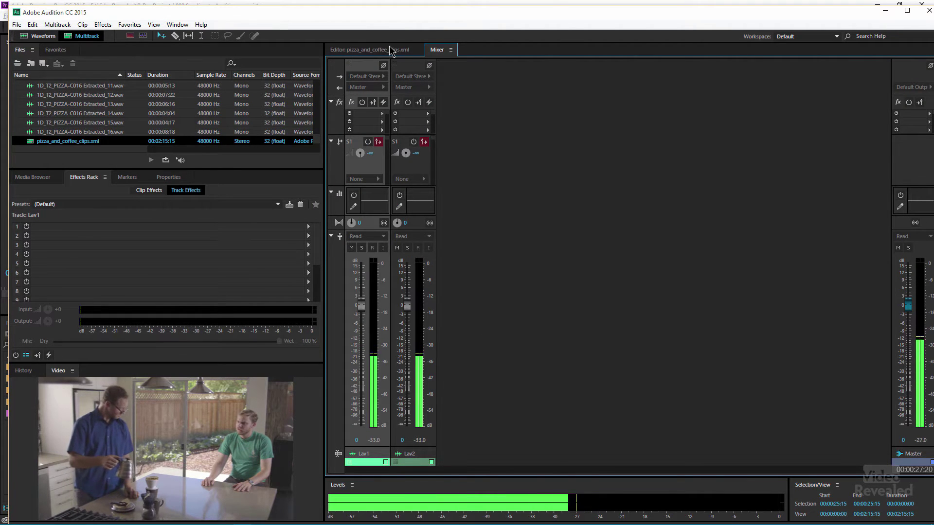
{"action": "key", "text": "space"}
{"action": "key", "text": "alt+1"}
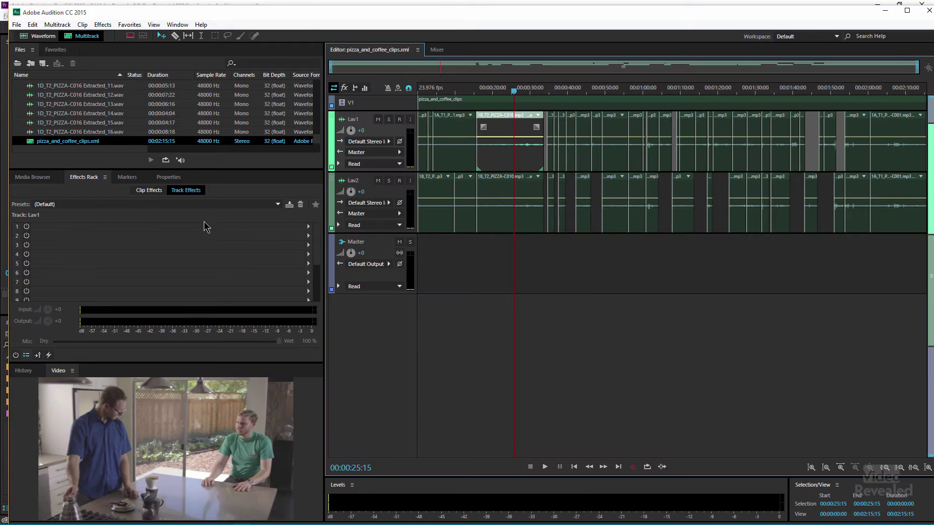
- Apply the Clean Up and Level Voice Over preset to Lav1's track effects and play to preview
{"action": "left_click", "coordinate": [90, 179]}
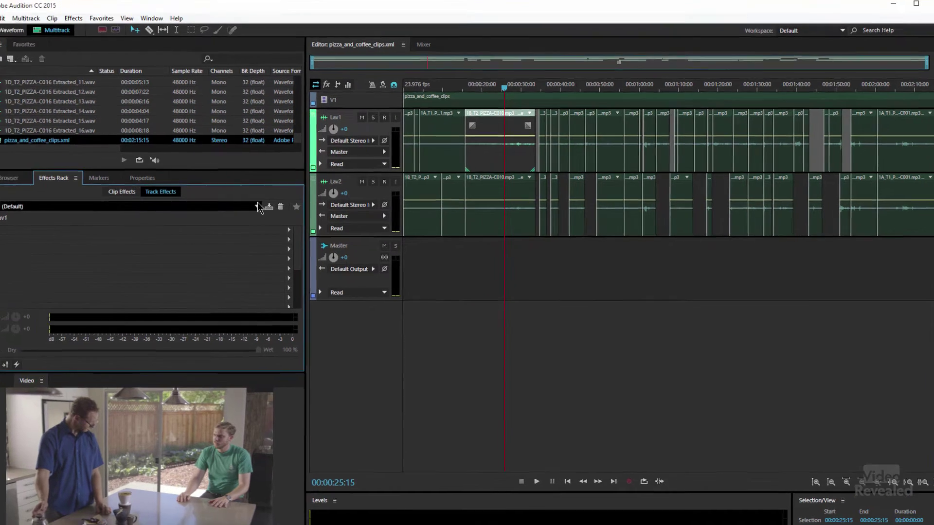
{"action": "left_click", "coordinate": [278, 204]}
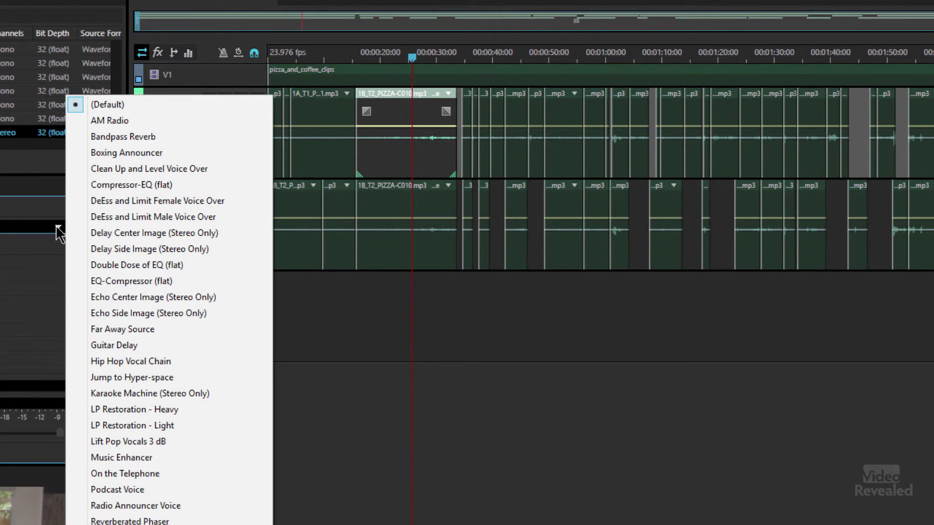
{"action": "left_click", "coordinate": [228, 168]}
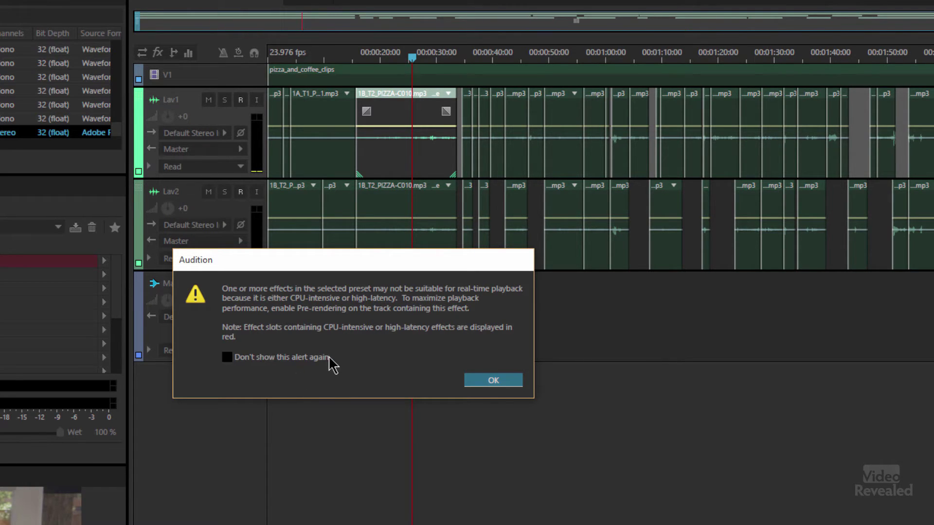
{"action": "left_click", "coordinate": [500, 381]}
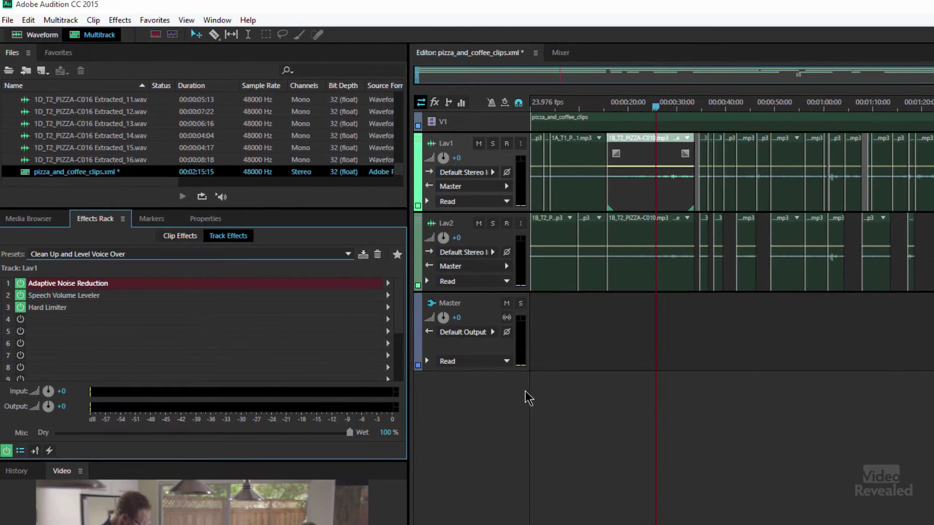
{"action": "key", "text": "space"}
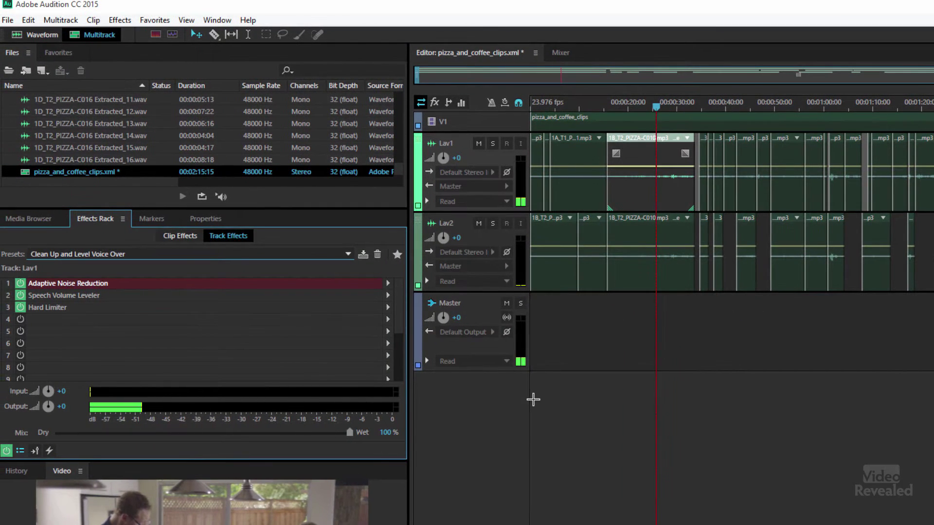
{"action": "left_click", "coordinate": [487, 241]}
{"action": "key", "text": "space"}
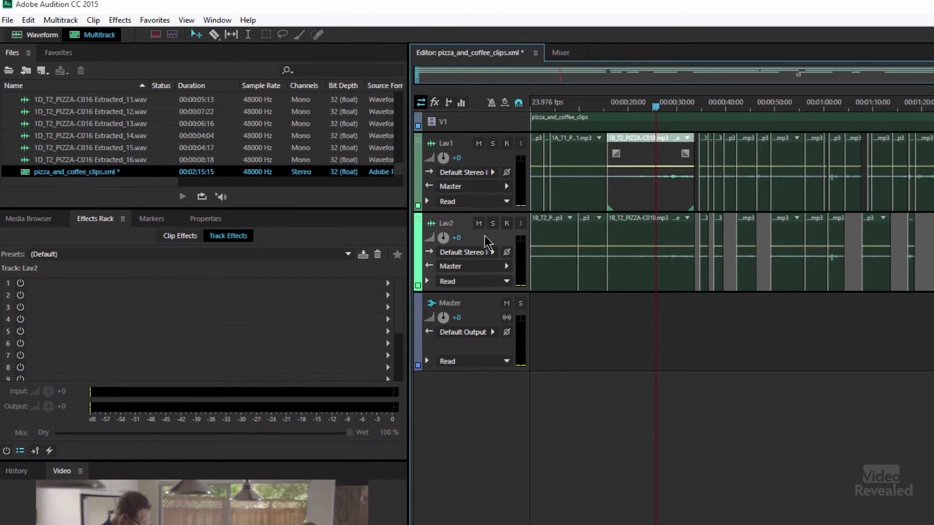
{"action": "left_click", "coordinate": [350, 254]}
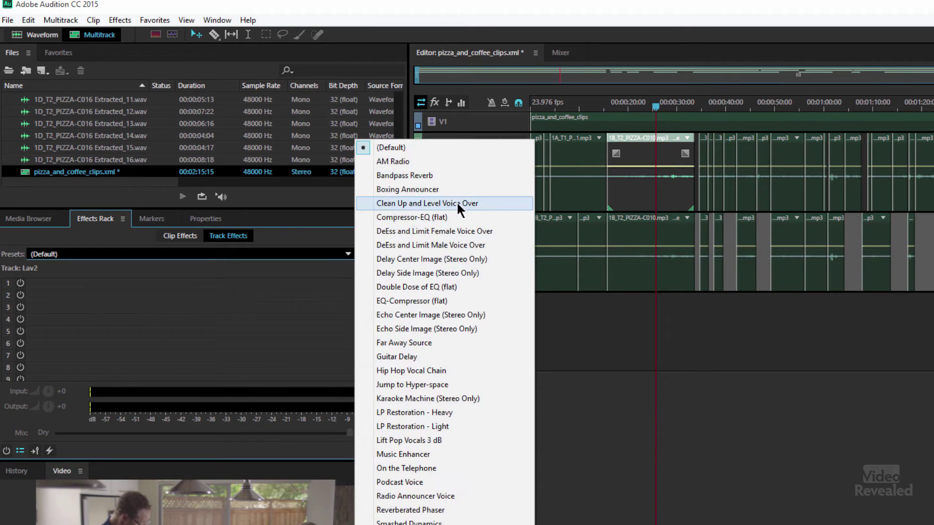
{"action": "left_click", "coordinate": [486, 145]}
{"action": "left_click", "coordinate": [728, 387]}
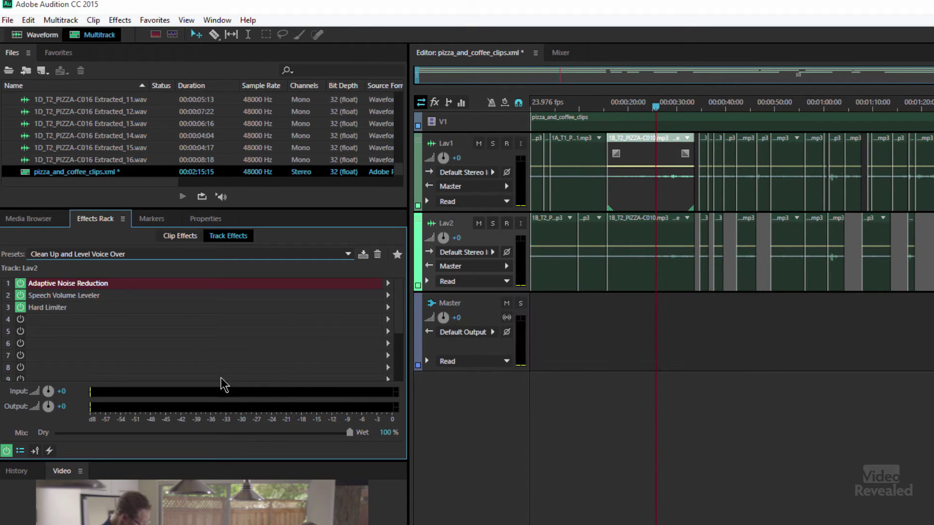
{"action": "double_click", "coordinate": [60, 309]}
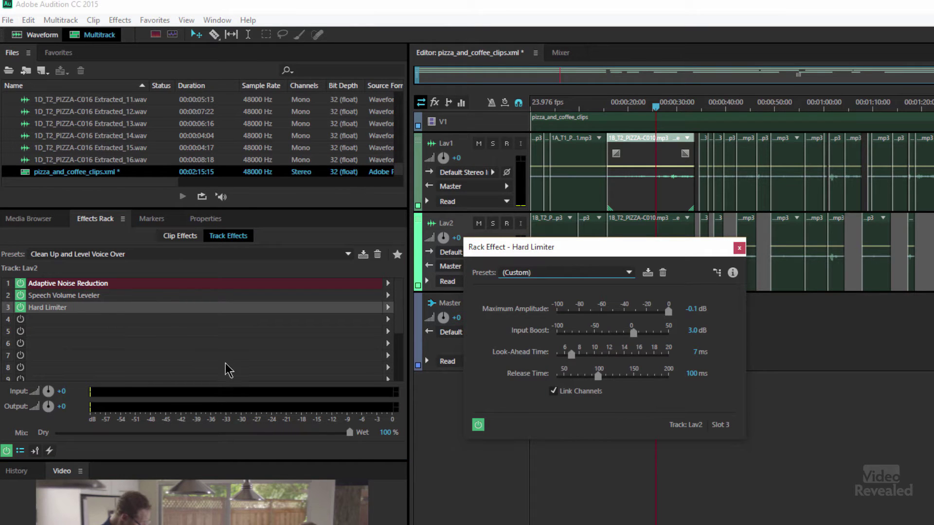
{"action": "left_click", "coordinate": [739, 249]}
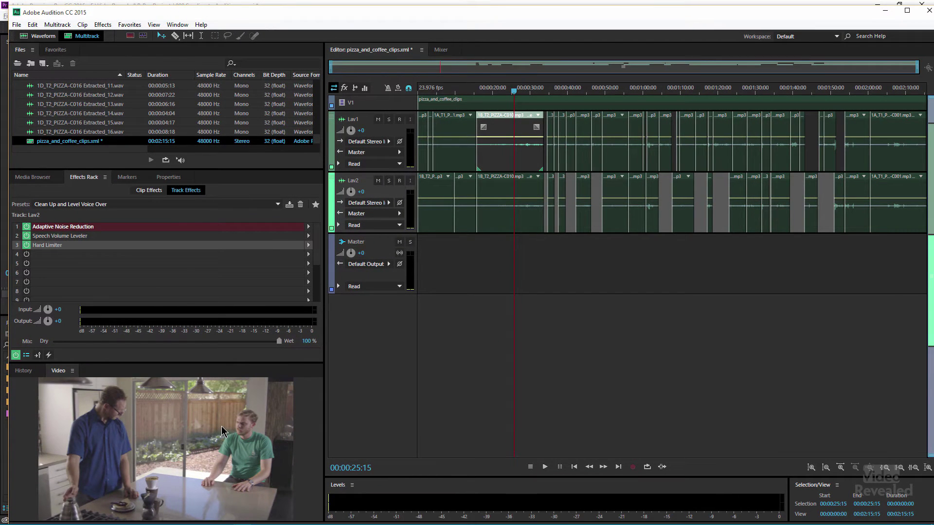
{"action": "left_click", "coordinate": [528, 321]}
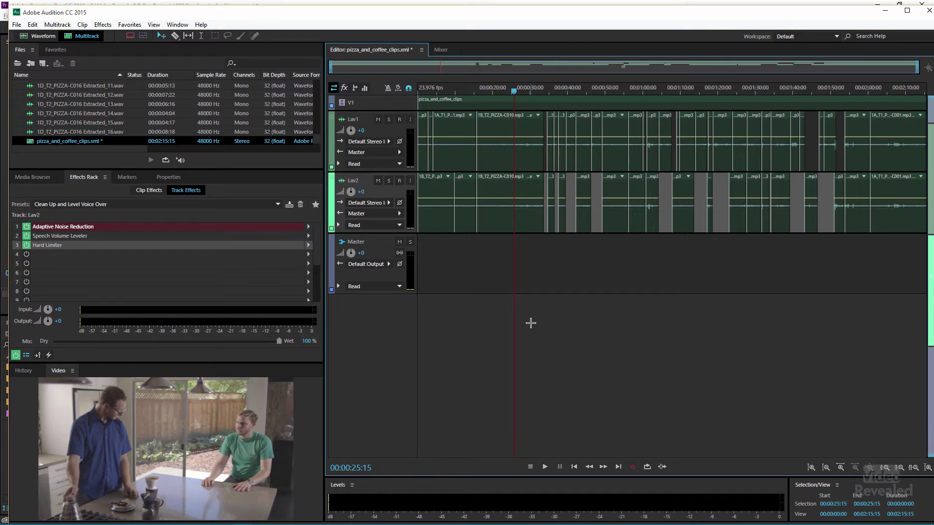
{"action": "key", "text": "super+Left"}
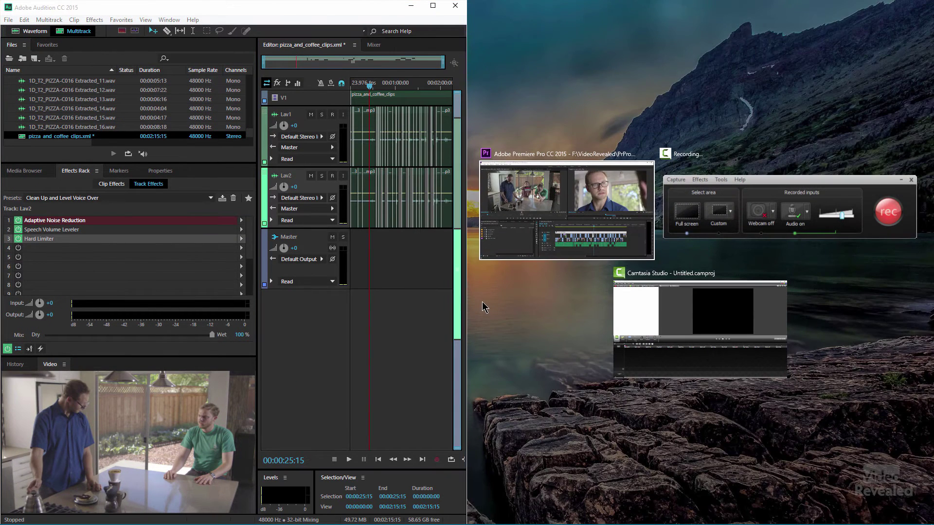
{"action": "left_click", "coordinate": [547, 239]}
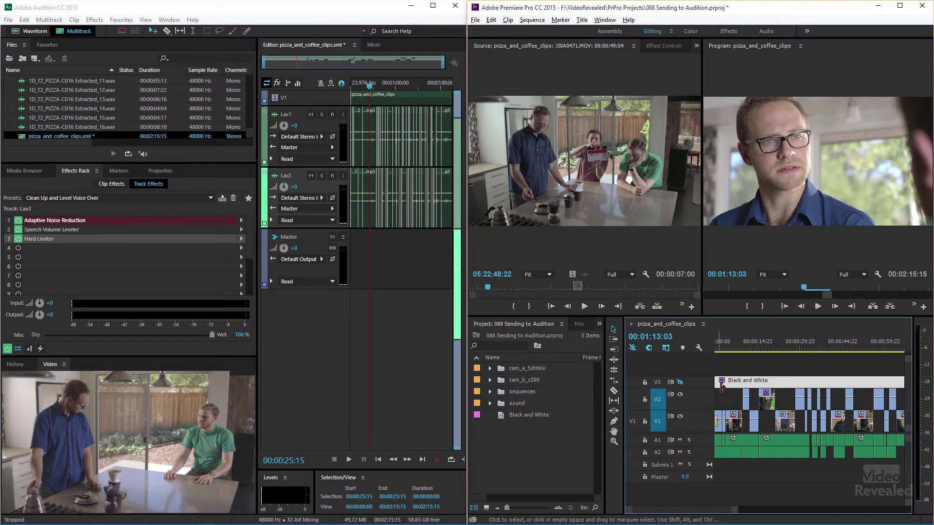
{"action": "mouse_move", "coordinate": [733, 345]}
{"action": "left_mouse_down"}
{"action": "mouse_move", "coordinate": [723, 347]}
{"action": "mouse_move", "coordinate": [734, 348]}
{"action": "left_mouse_up"}
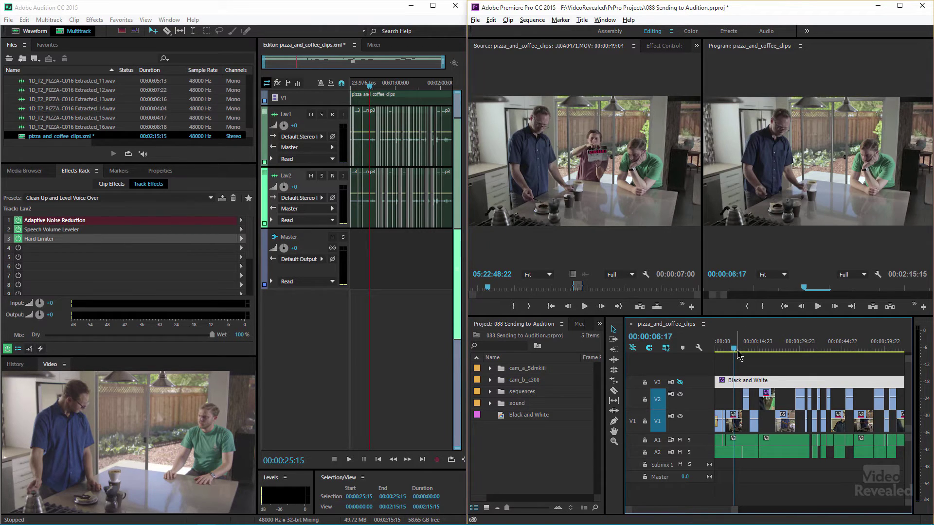
{"action": "left_click", "coordinate": [681, 383]}
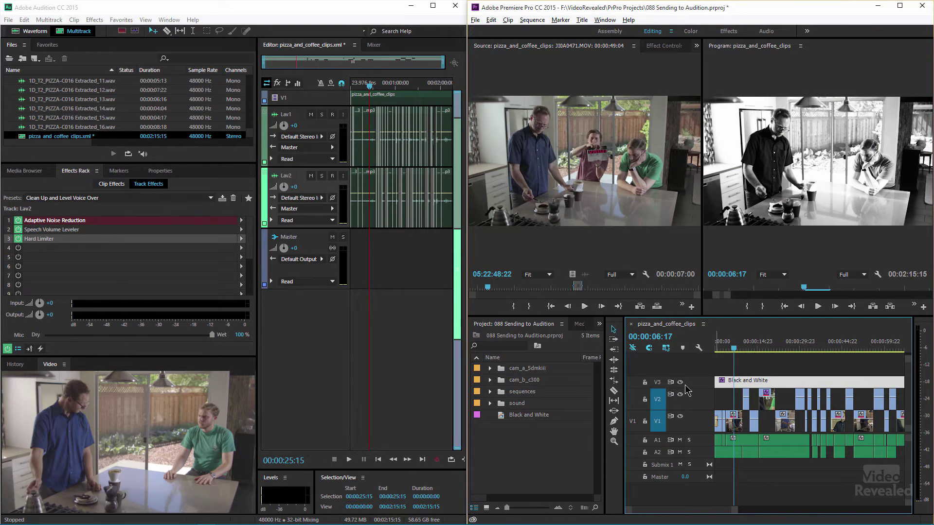
{"action": "left_click", "coordinate": [280, 357]}
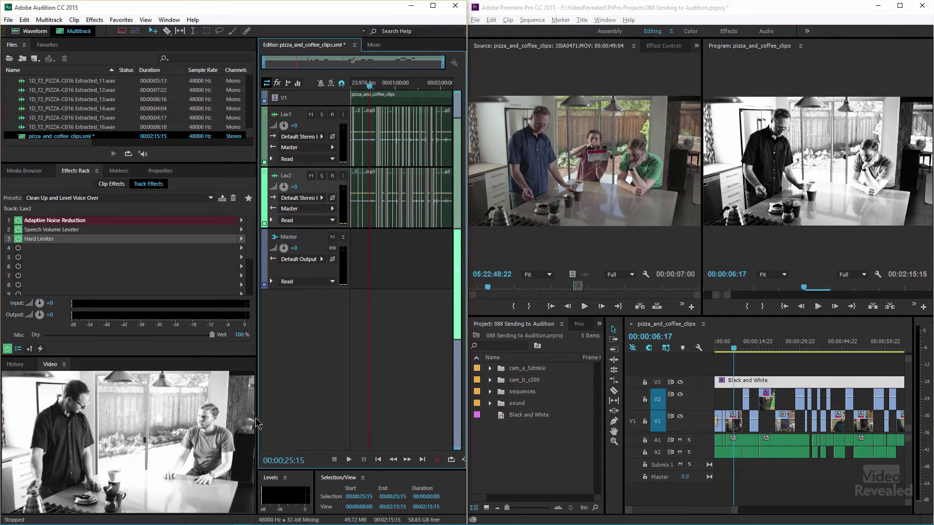
{"action": "left_click_drag", "start_coordinate": [375, 86], "coordinate": [405, 88]}
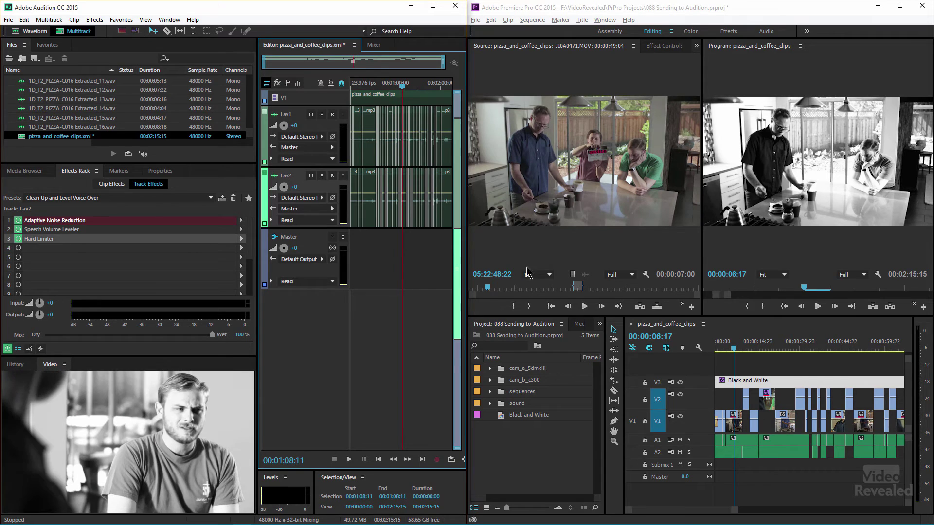
{"action": "left_click", "coordinate": [680, 383]}
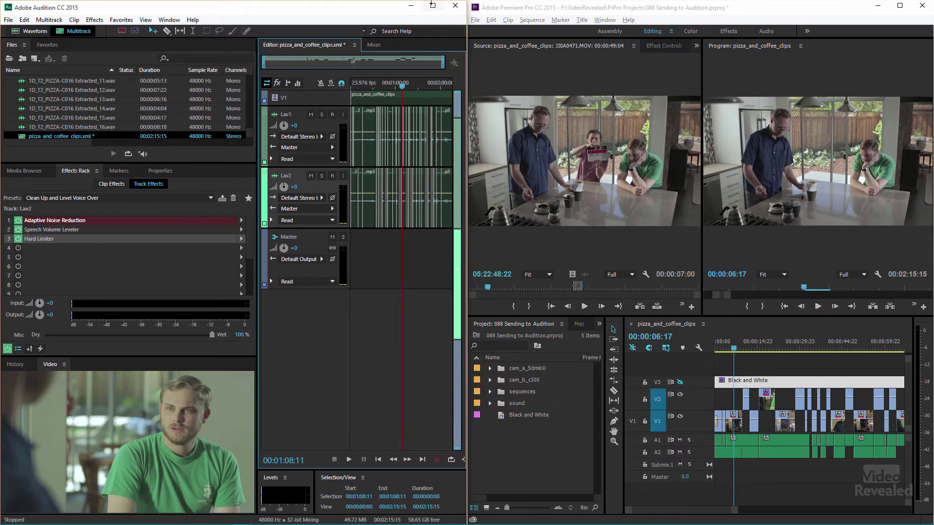
{"action": "left_click", "coordinate": [432, 4]}
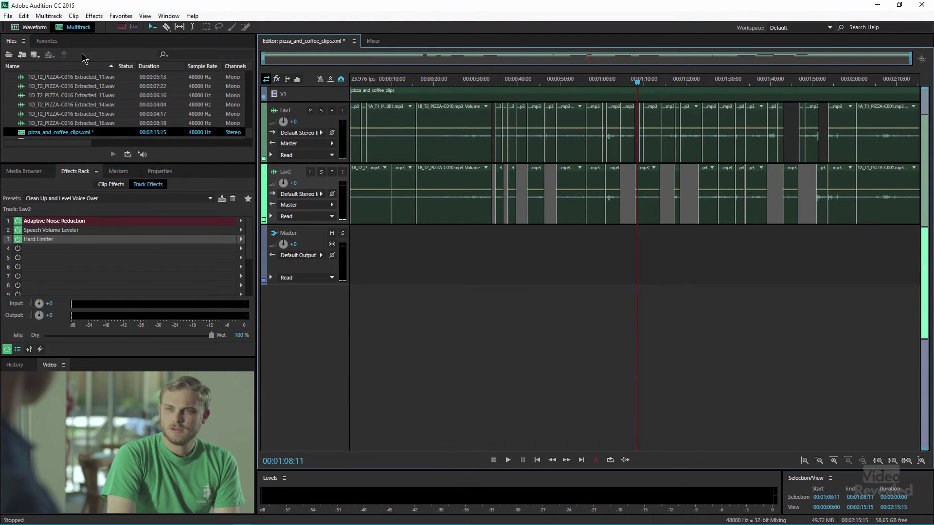
- Export Lav1 and Lav2 as separate stems to Premiere Pro, opening them in Premiere
{"action": "left_click", "coordinate": [49, 15]}
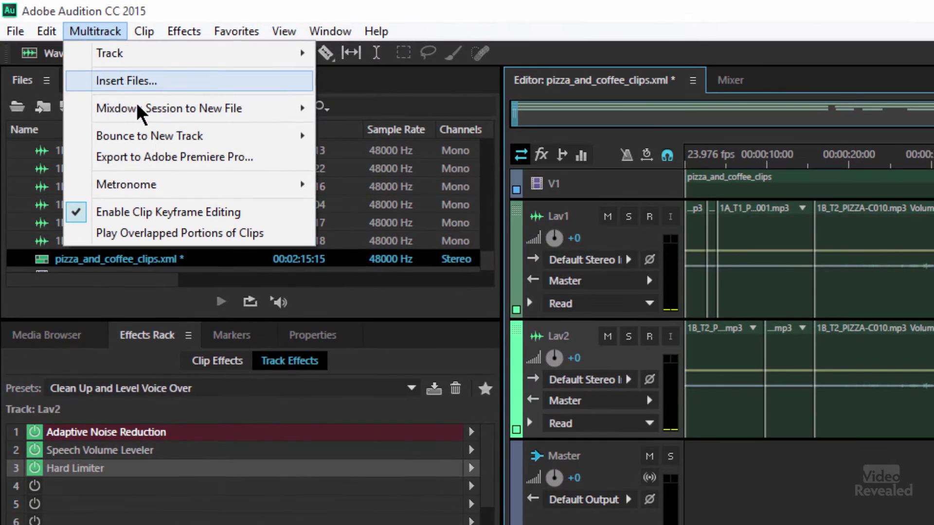
{"action": "left_click", "coordinate": [167, 160]}
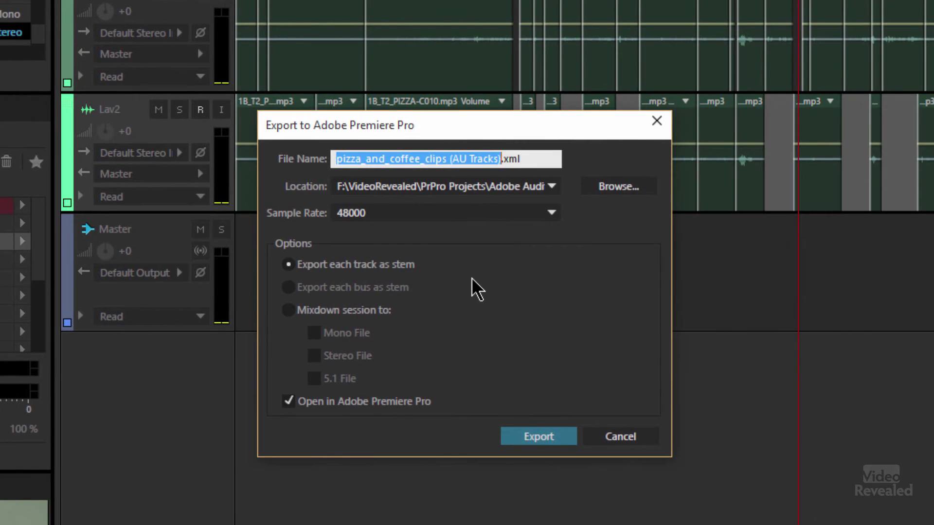
{"action": "left_click", "coordinate": [327, 311]}
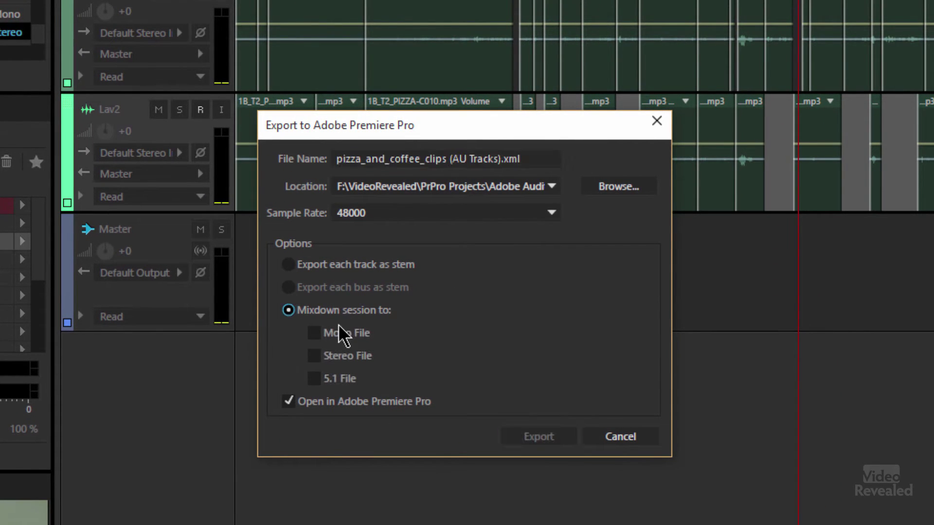
{"action": "left_click", "coordinate": [322, 355]}
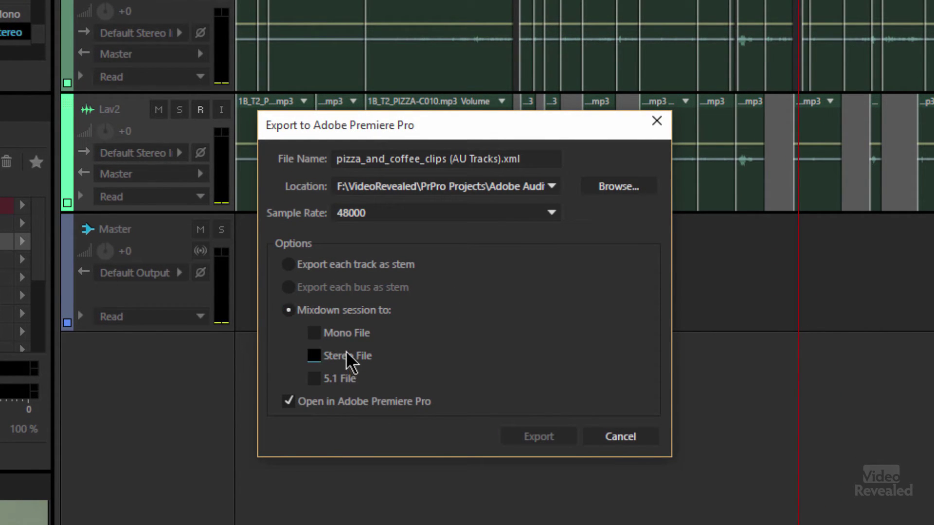
{"action": "left_click", "coordinate": [347, 380]}
{"action": "left_click", "coordinate": [319, 359]}
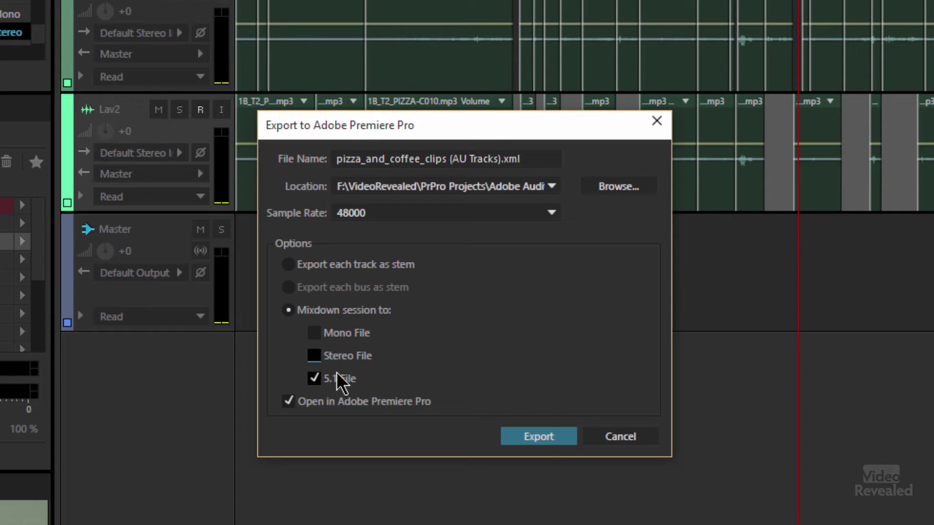
{"action": "left_click", "coordinate": [338, 382]}
{"action": "left_click", "coordinate": [338, 272]}
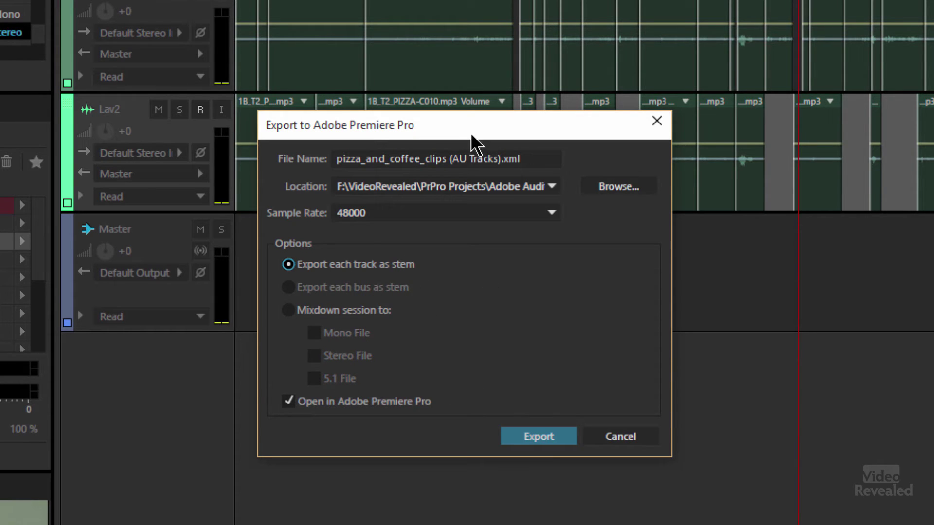
{"action": "left_click_drag", "start_coordinate": [471, 138], "coordinate": [350, 357]}
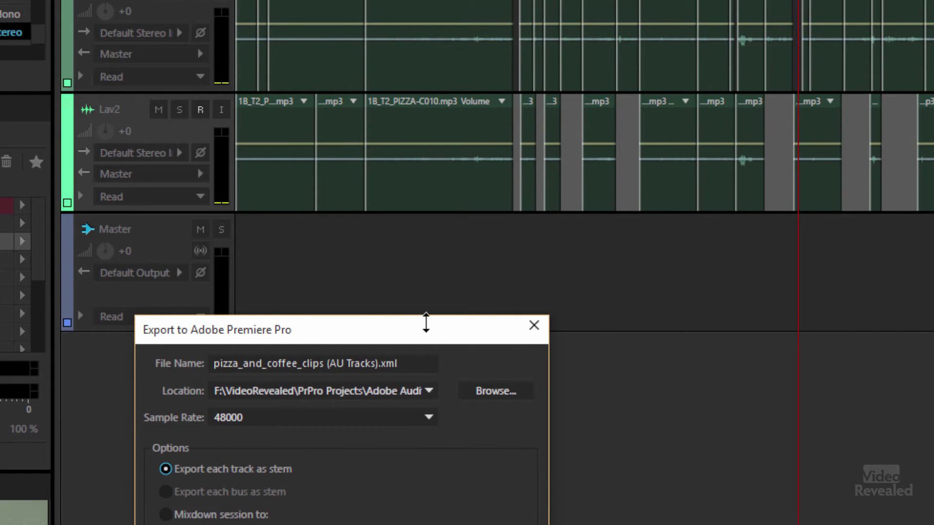
{"action": "left_click_drag", "start_coordinate": [426, 322], "coordinate": [590, 21]}
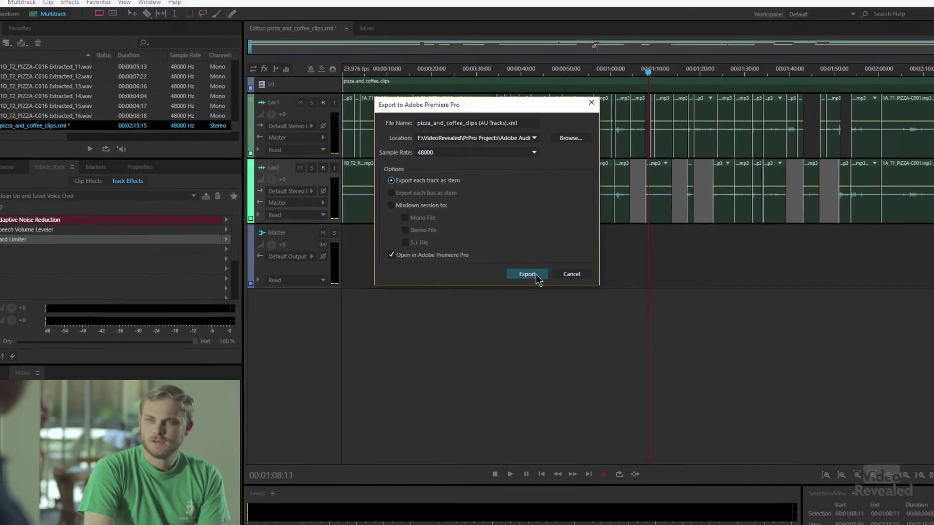
{"action": "left_click", "coordinate": [575, 305]}
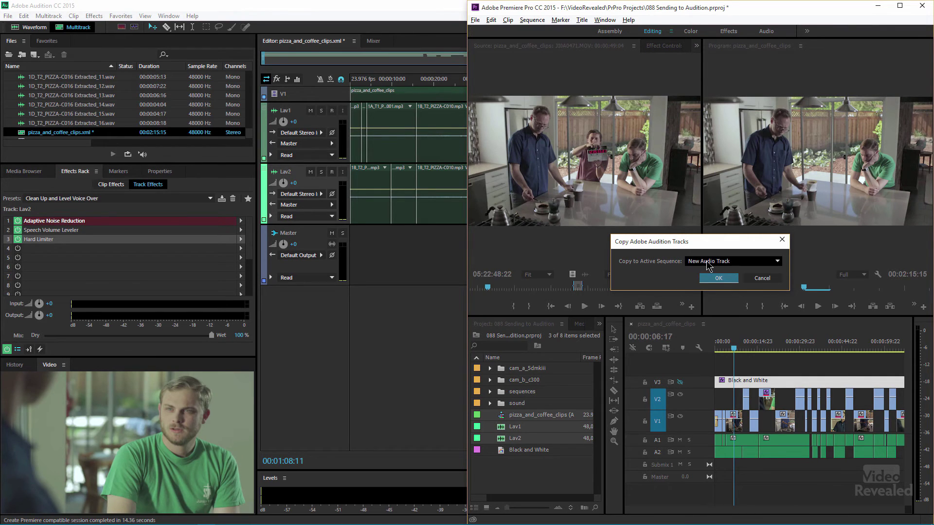
- Place the Audition stems on new audio tracks and mute the original A1 and A2 tracks
{"action": "left_click", "coordinate": [723, 279]}
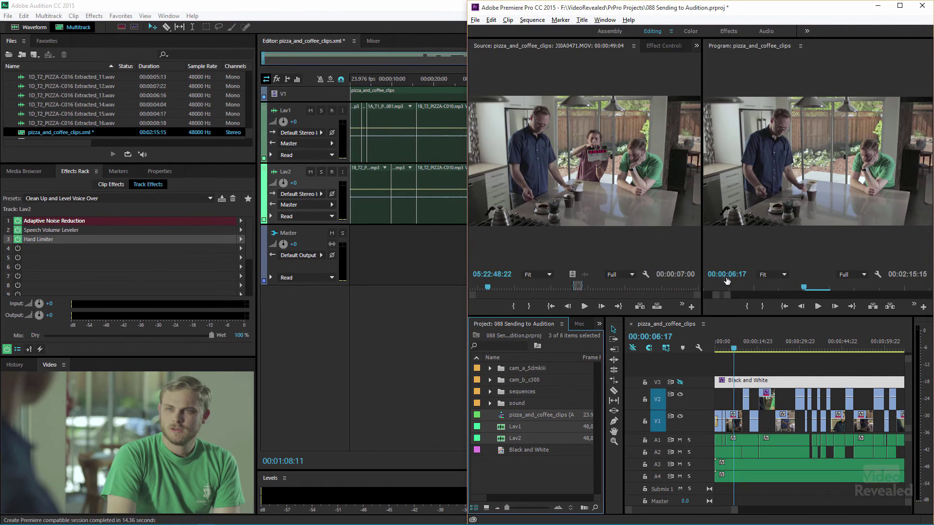
{"action": "left_click", "coordinate": [900, 5]}
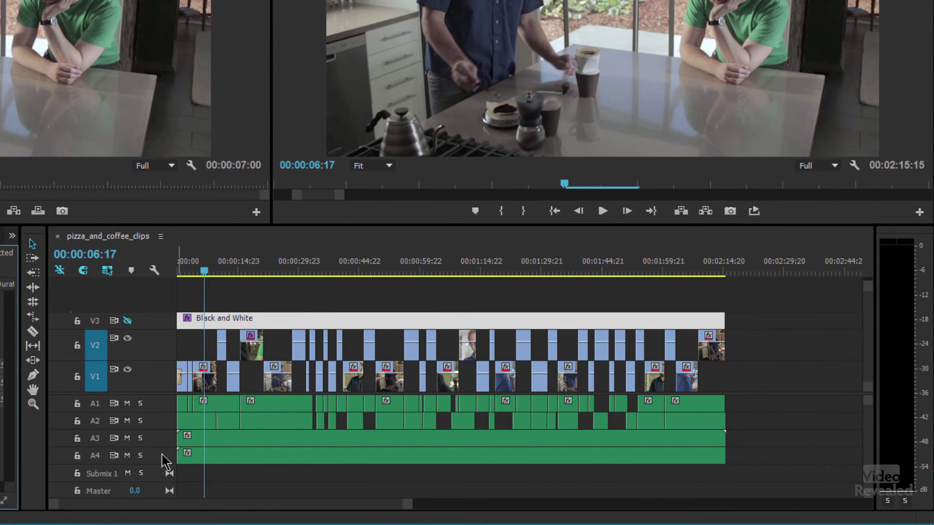
{"action": "left_click", "coordinate": [126, 421]}
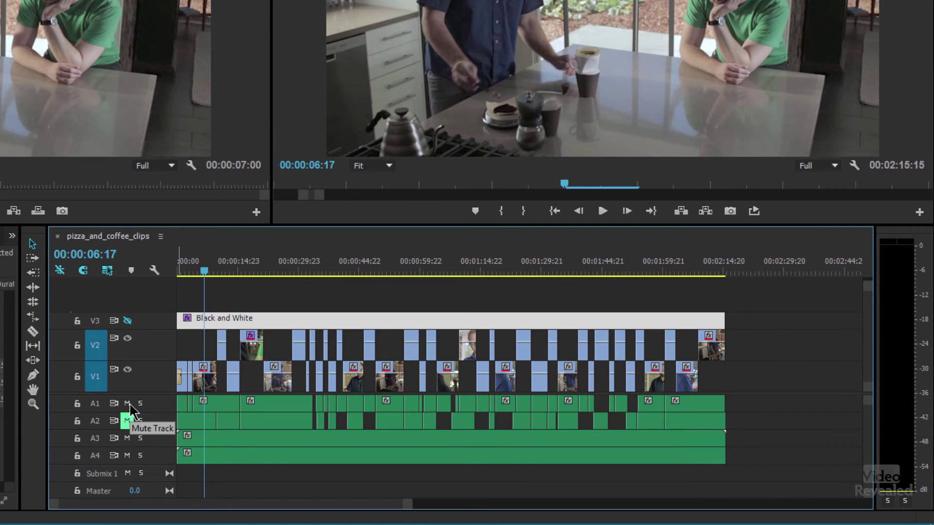
{"action": "left_click", "coordinate": [127, 403]}
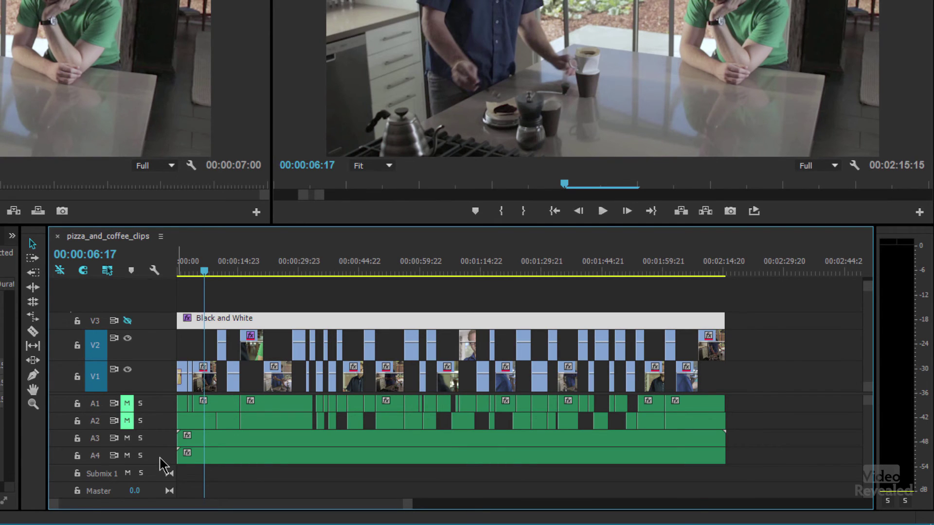
- Enlarge tracks A3 and A4, play the sequence, and turn the Black and White layer back on
{"action": "double_click", "coordinate": [160, 459]}
{"action": "double_click", "coordinate": [155, 441]}
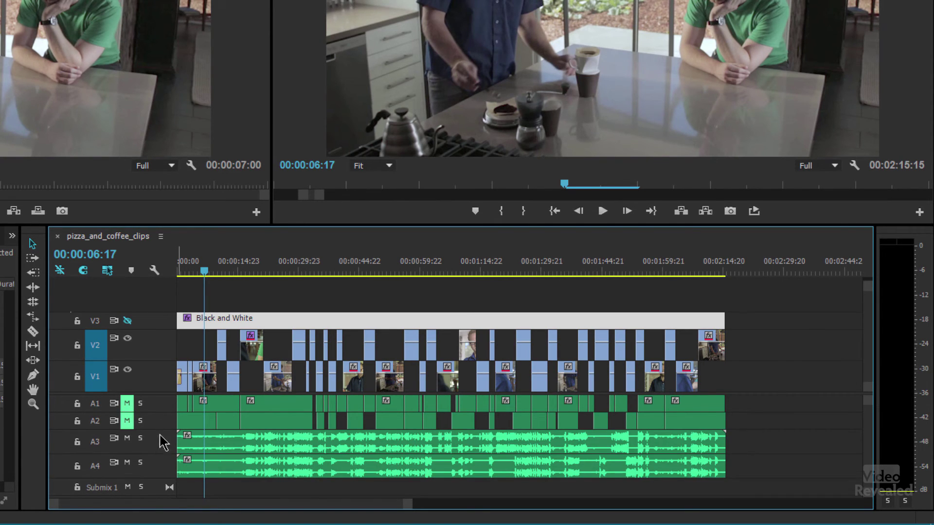
{"action": "key", "text": "space"}
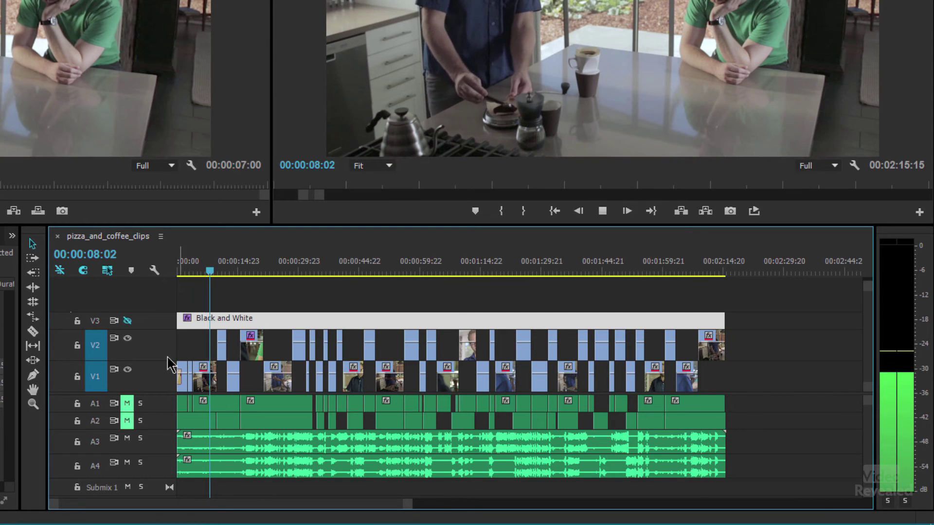
{"action": "left_click", "coordinate": [129, 321]}
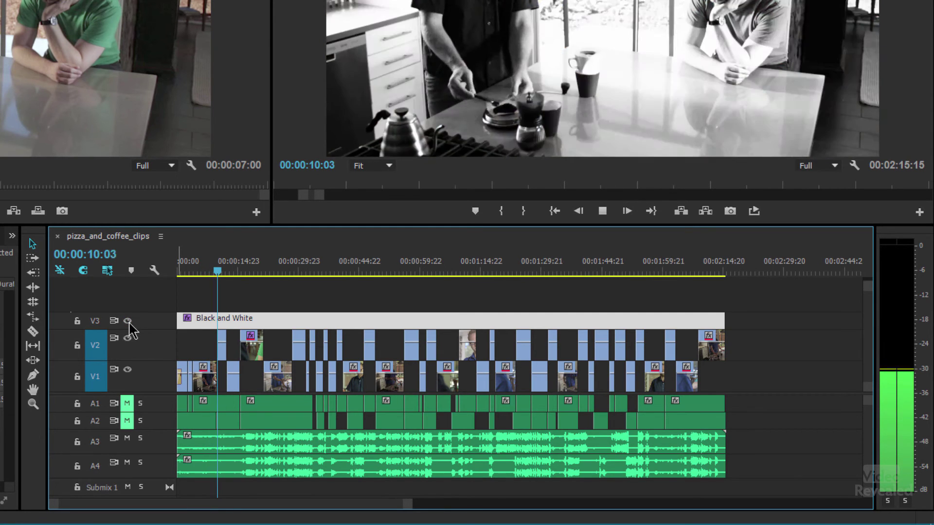